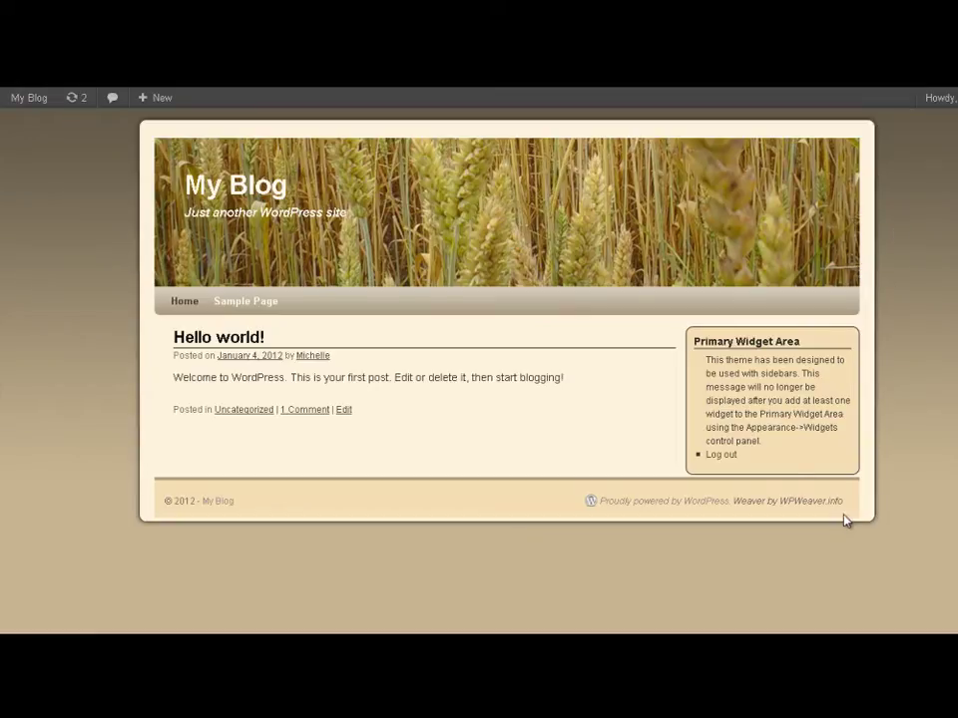
- Go to the Dashboard, then Appearance > Themes, and browse the available themes
mouse_move(24, 100)
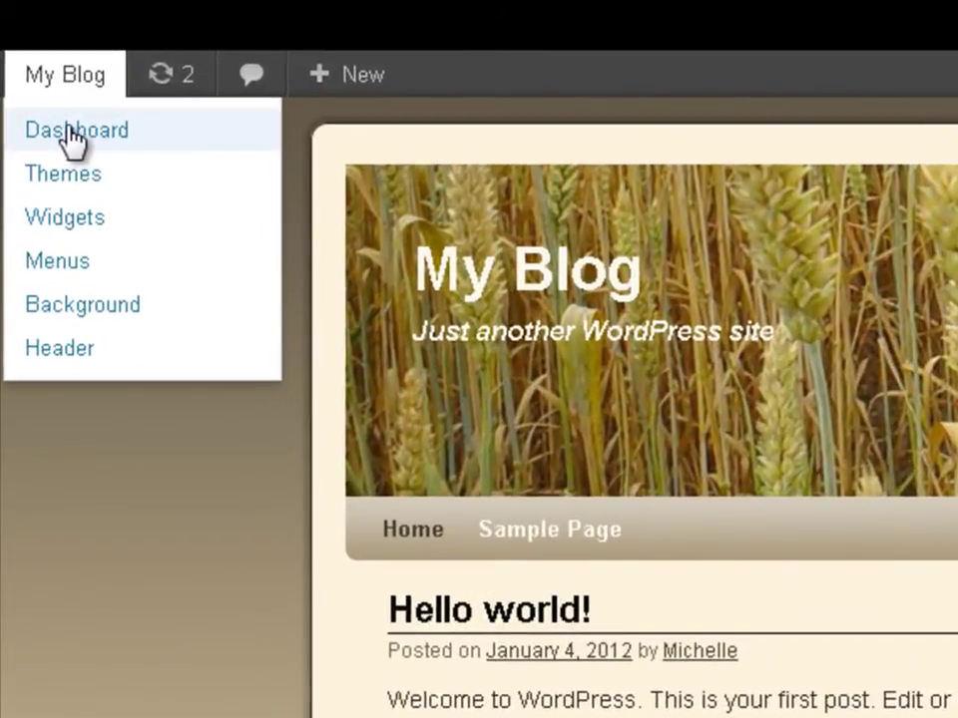
click(70, 140)
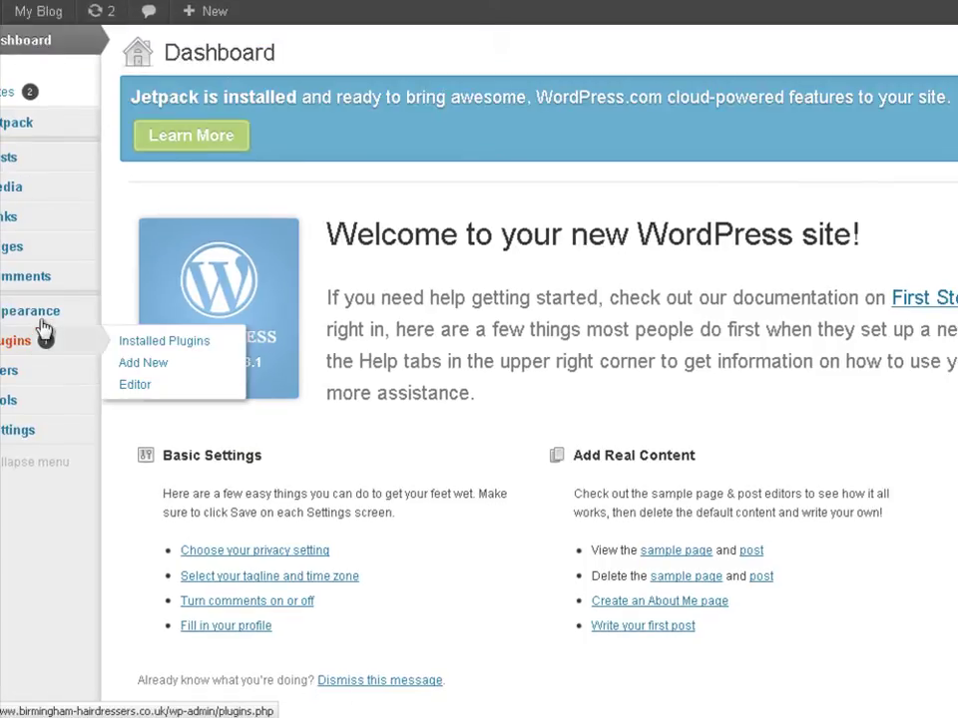
mouse_move(44, 315)
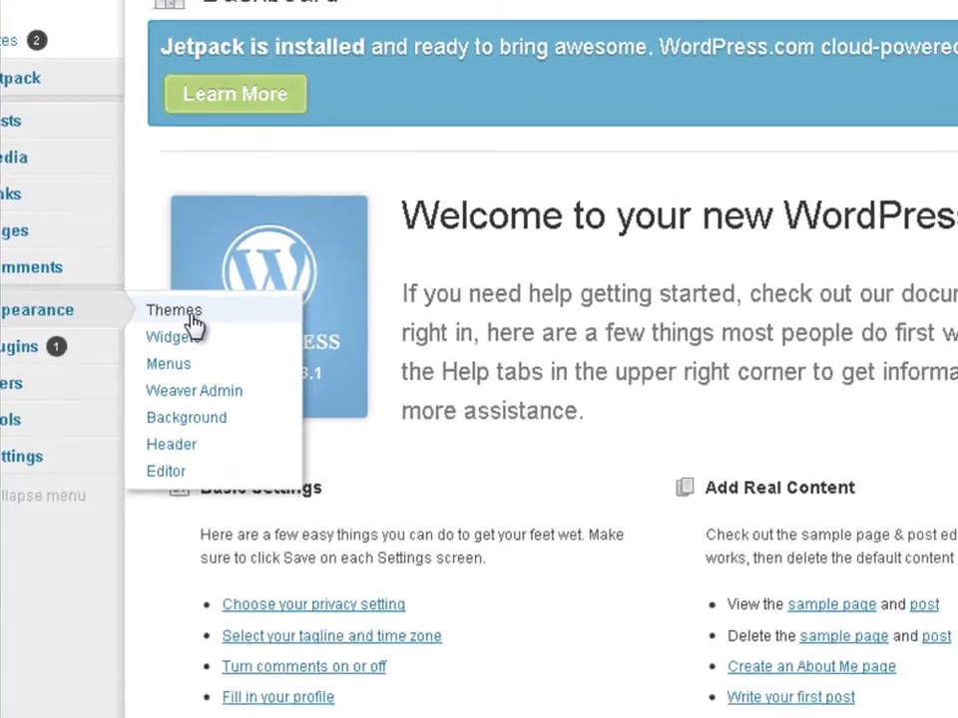
click(215, 317)
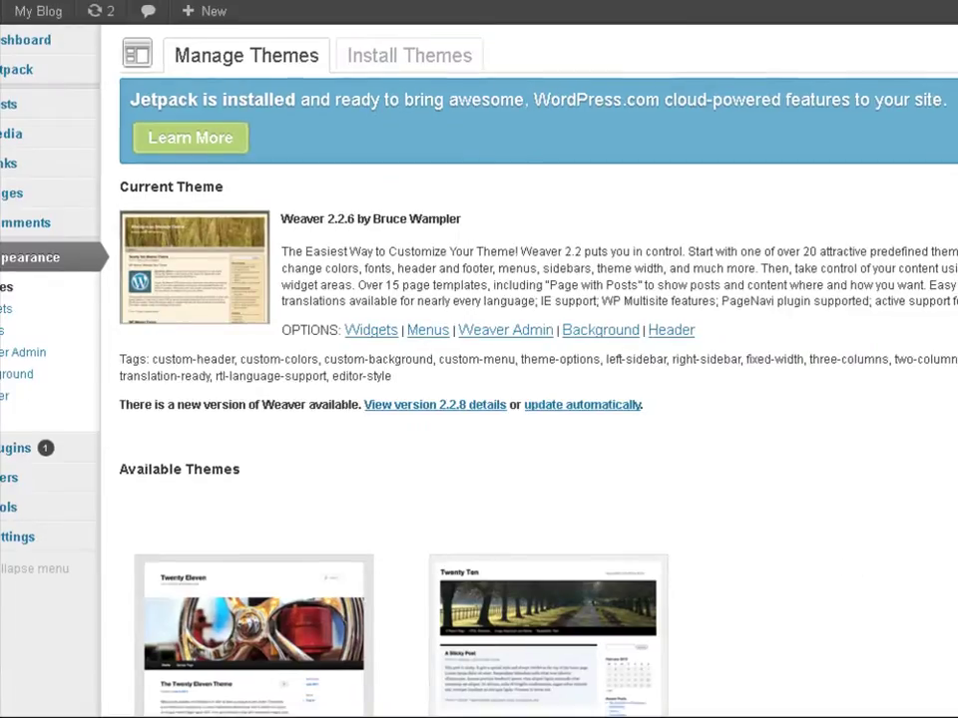
scroll(709, 459, down, 2)
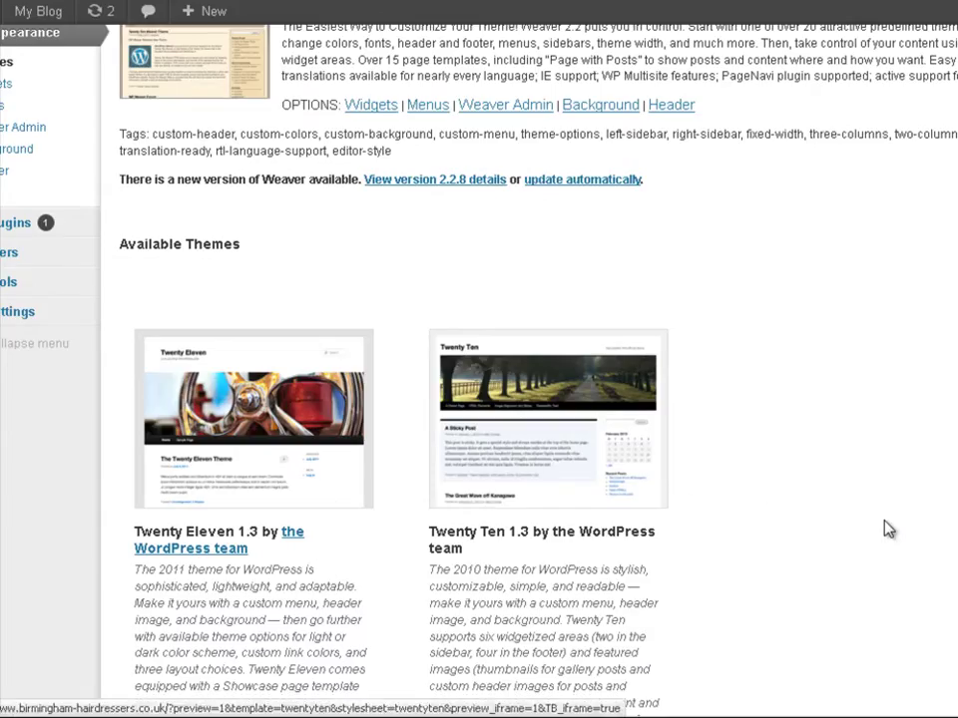
scroll(878, 534, up, 2)
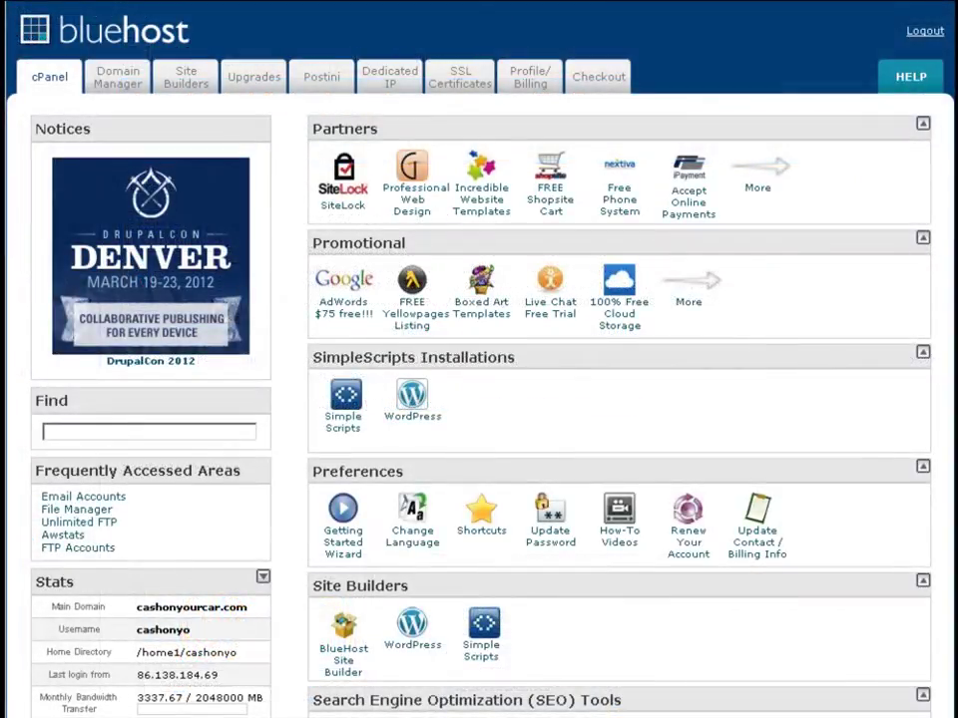
- Scroll down to the Files section of cPanel and launch File Manager
scroll(479, 399, down, 3)
scroll(479, 399, down, 9)
scroll(749, 552, down, 2)
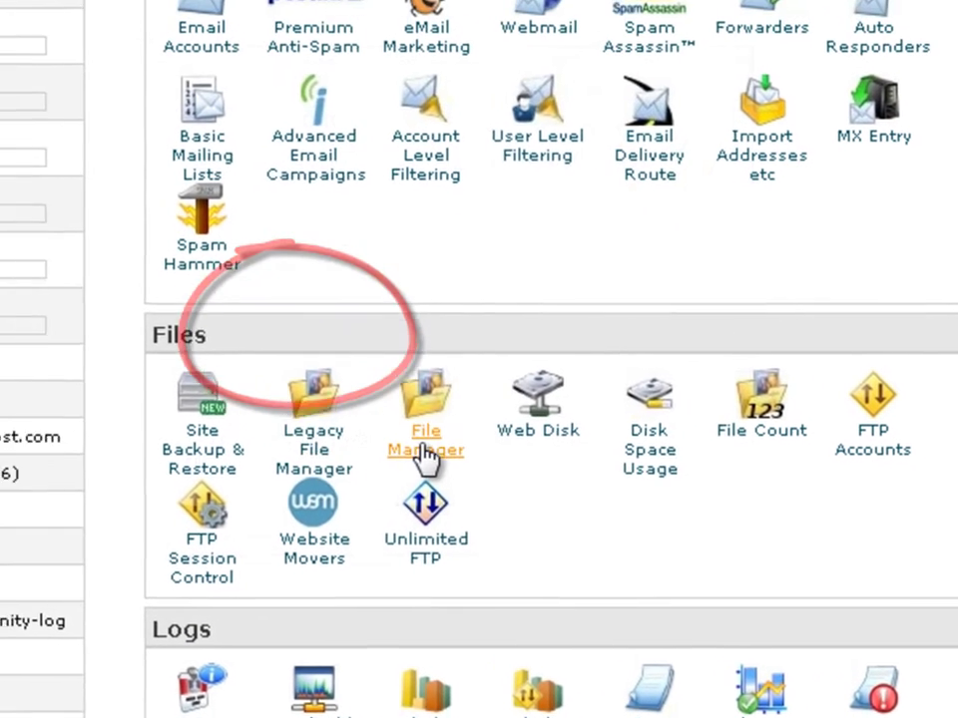
click(318, 356)
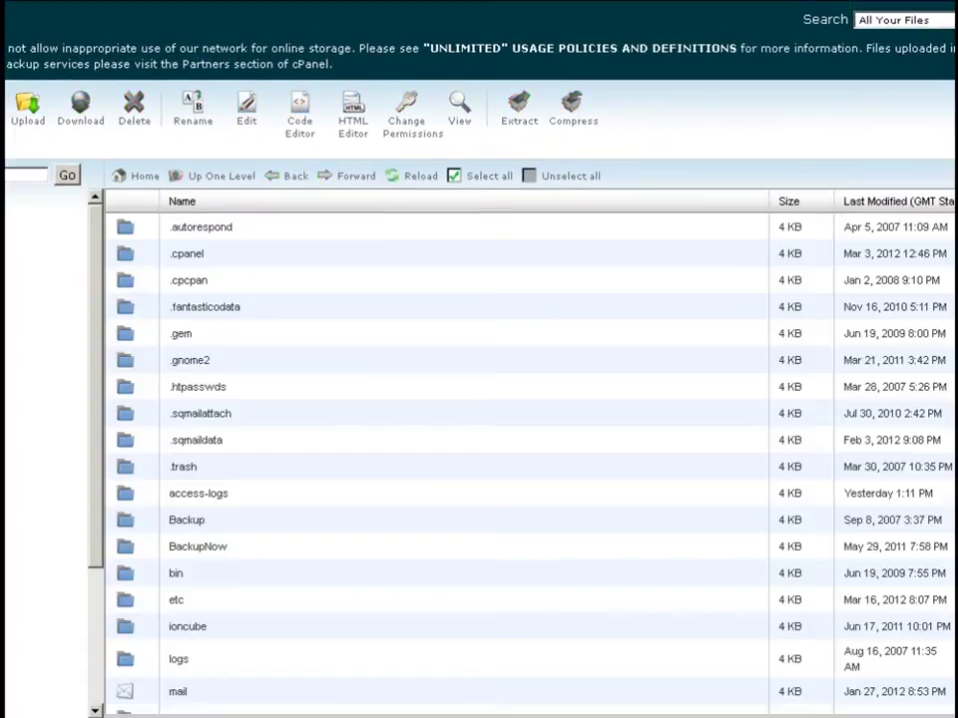
- Navigate to public_html/birminghamhairdressers/wp-content/themes in File Manager
scroll(429, 449, down, 3)
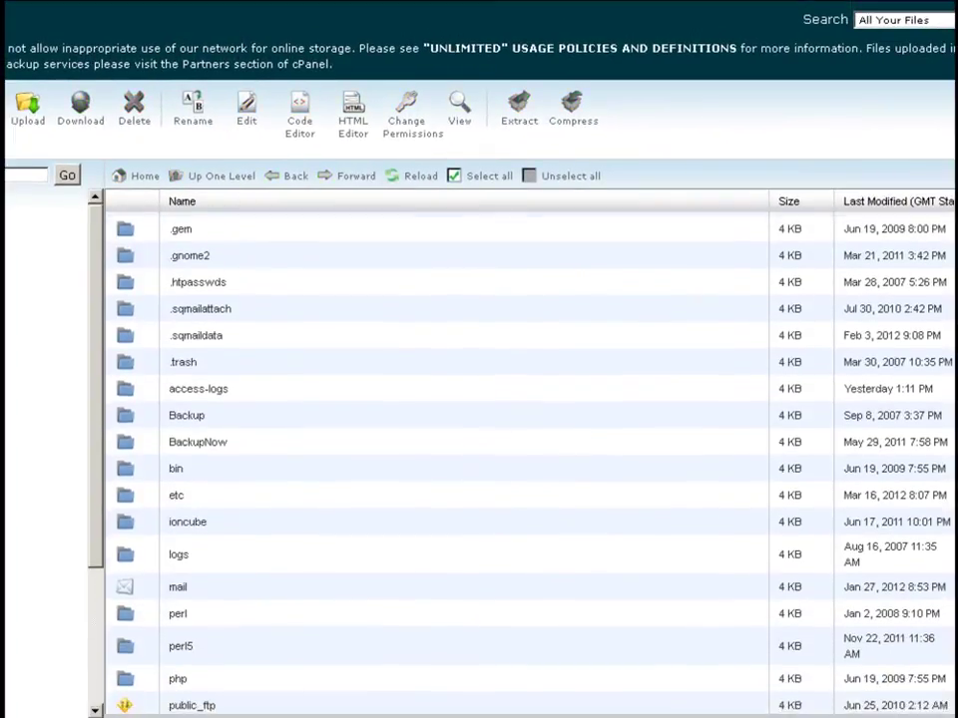
scroll(429, 449, down, 5)
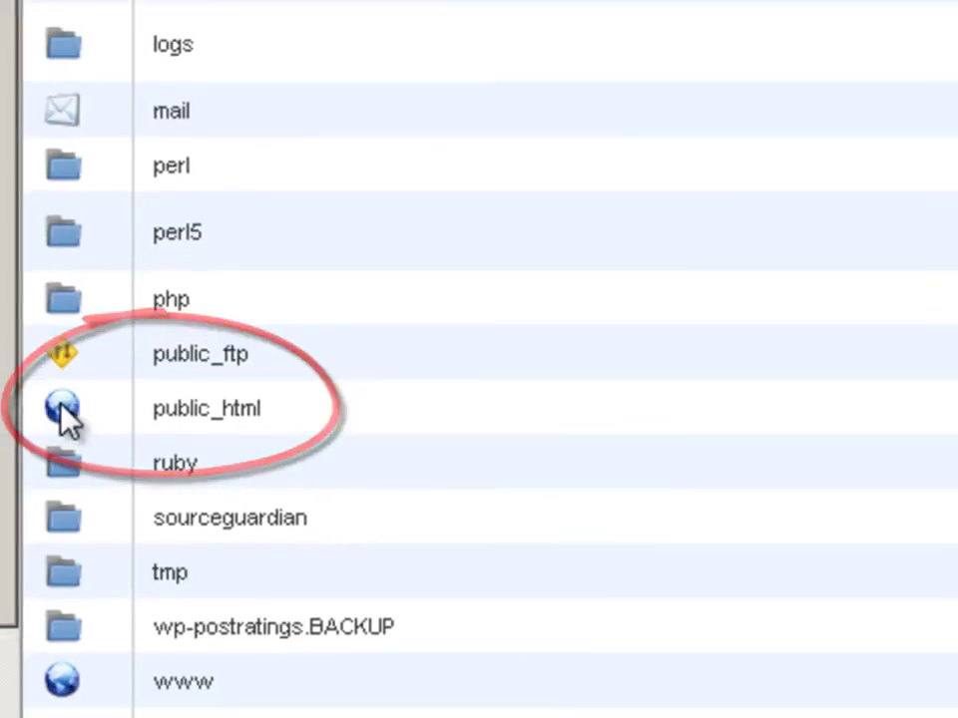
click(48, 399)
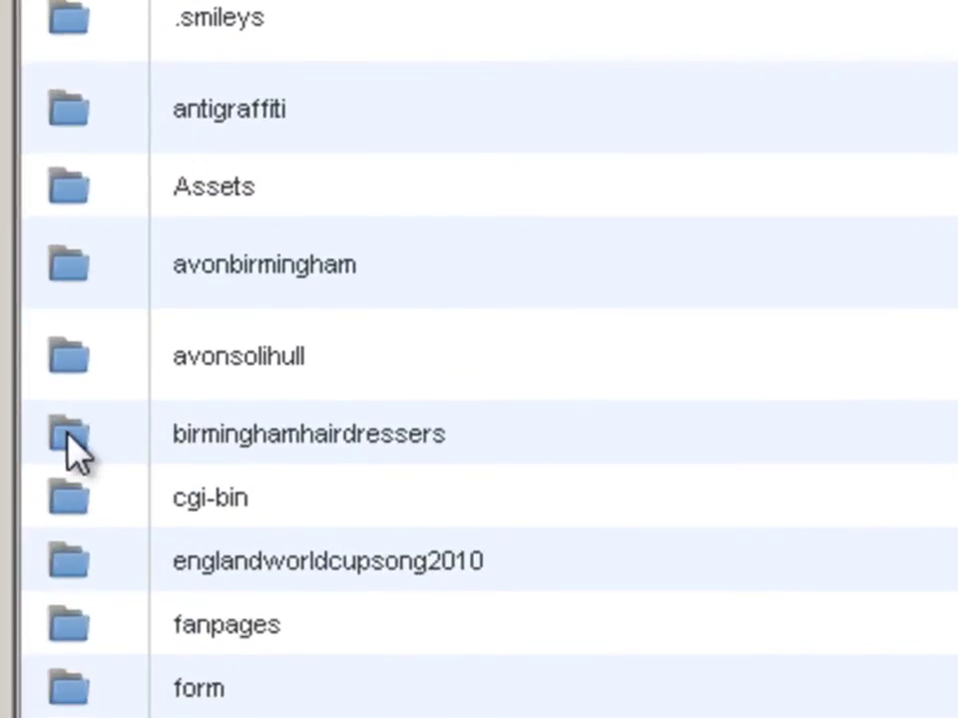
double_click(66, 439)
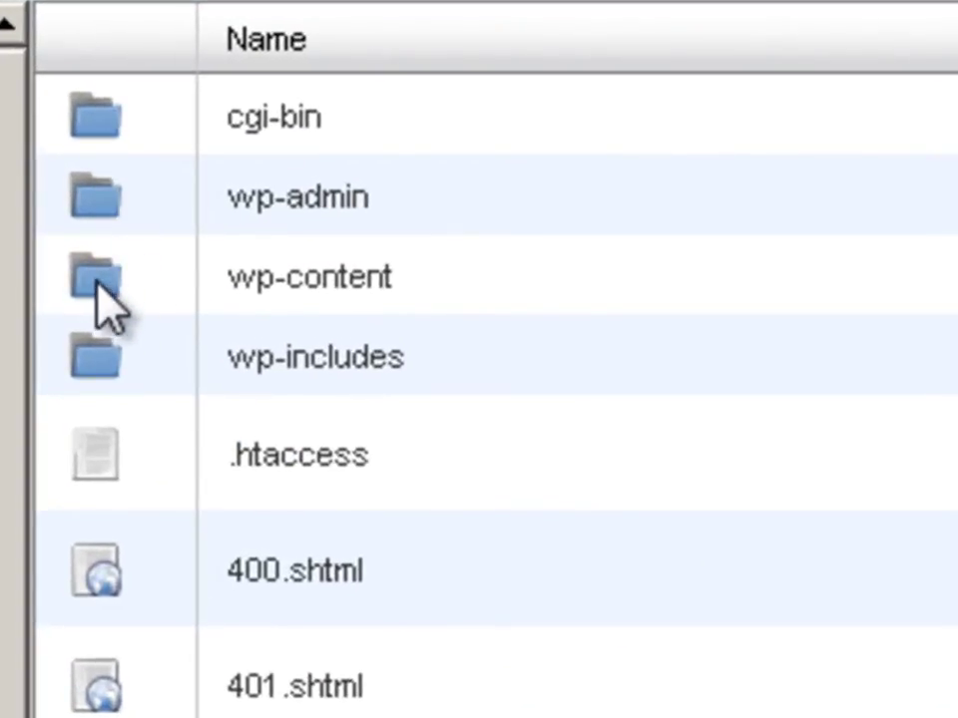
double_click(96, 289)
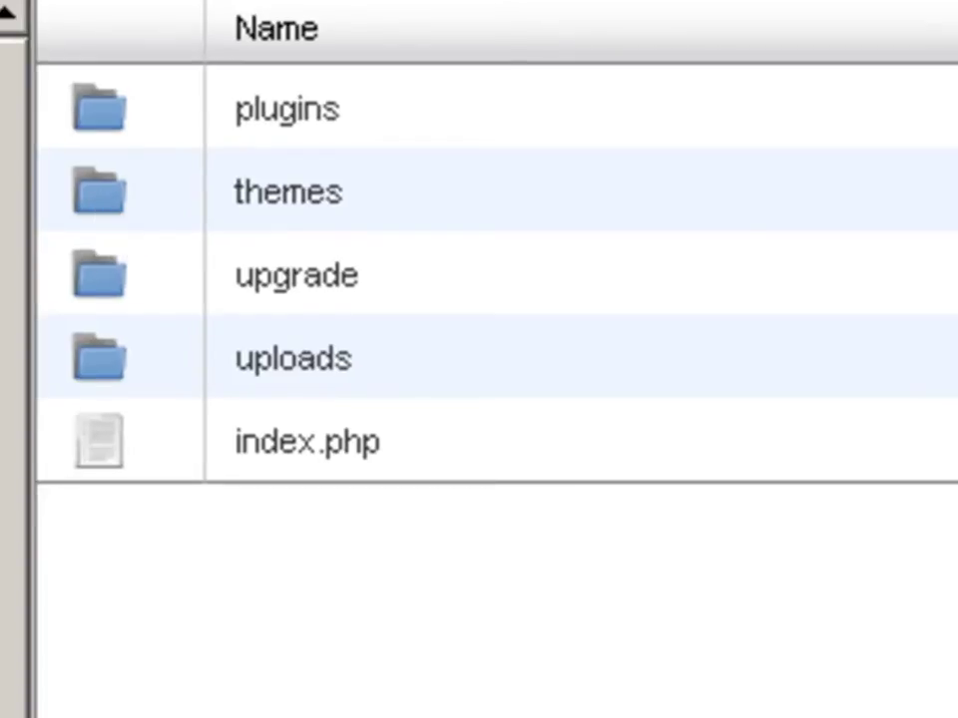
double_click(107, 194)
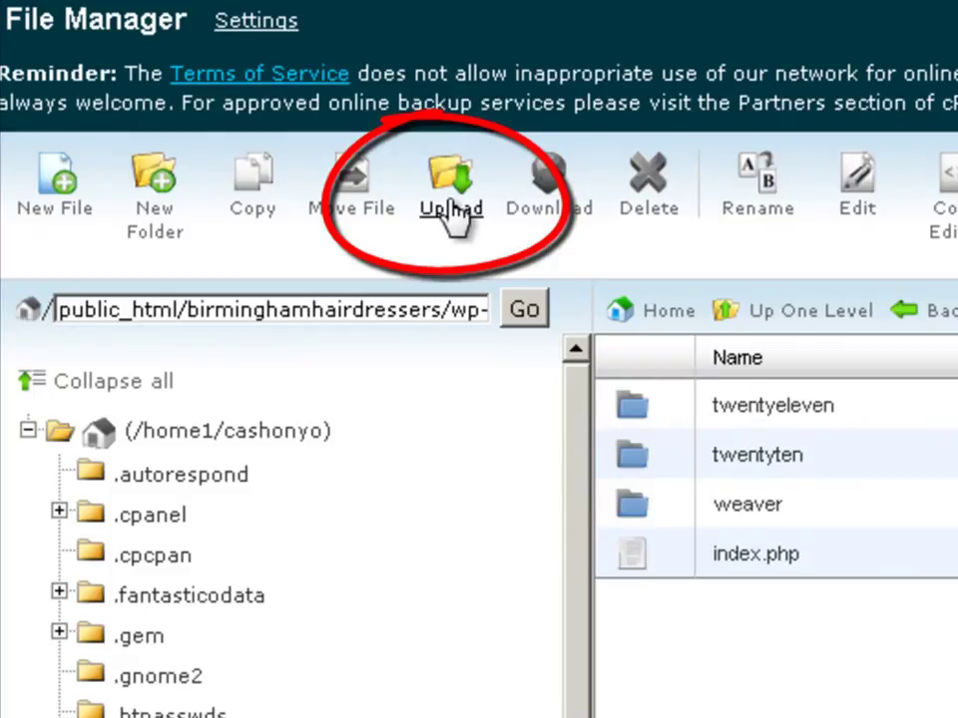
- Upload jMint-WP.zip from the Desktop into the themes folder
click(451, 220)
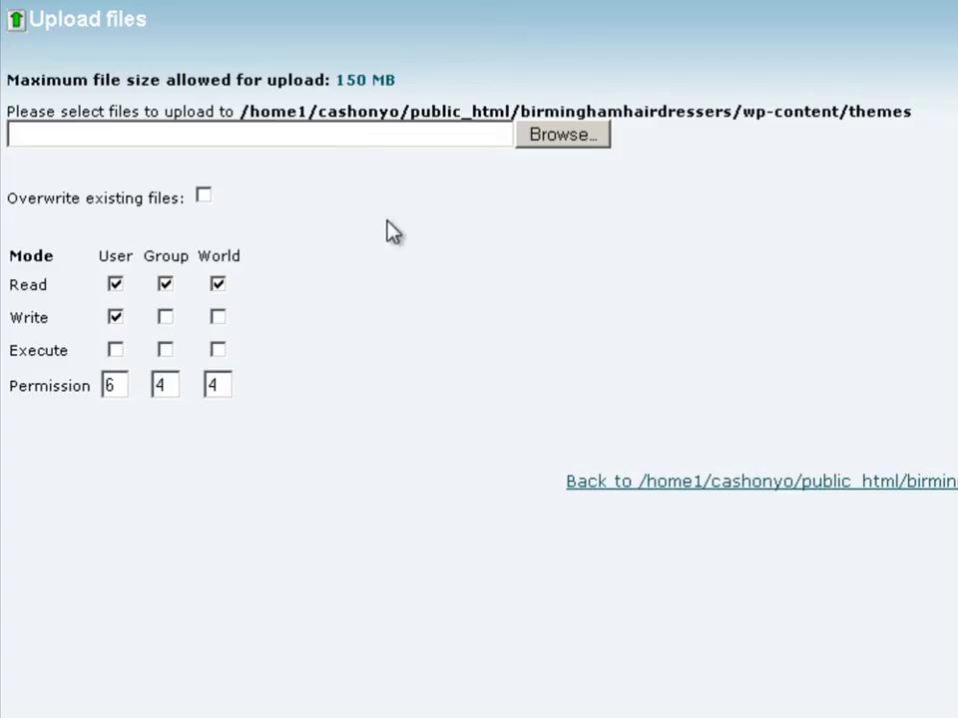
click(562, 135)
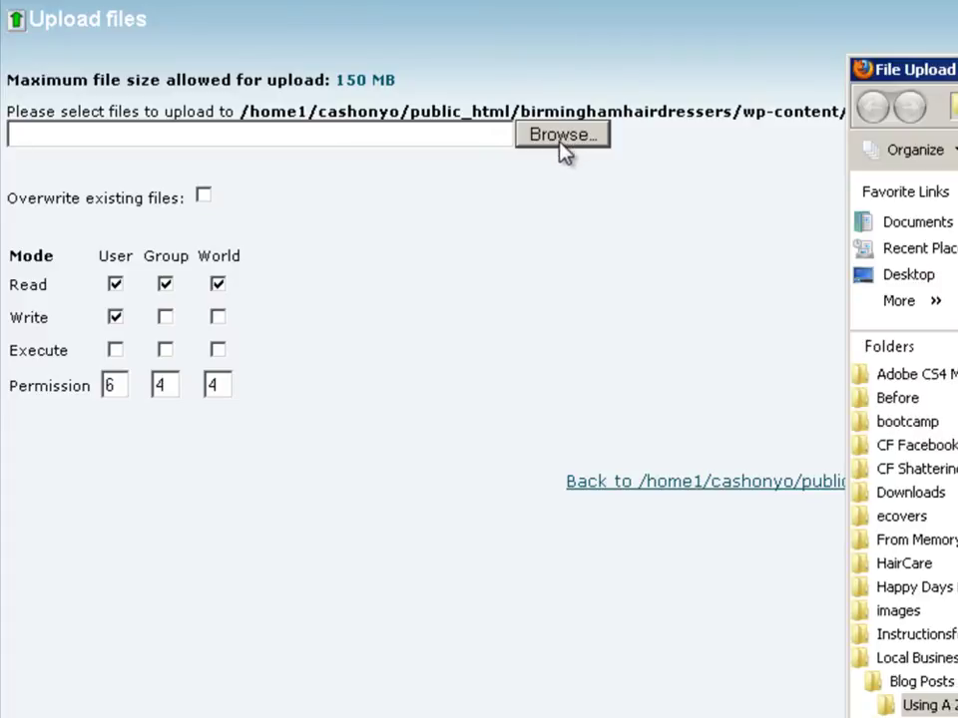
drag(938, 70, 738, 72)
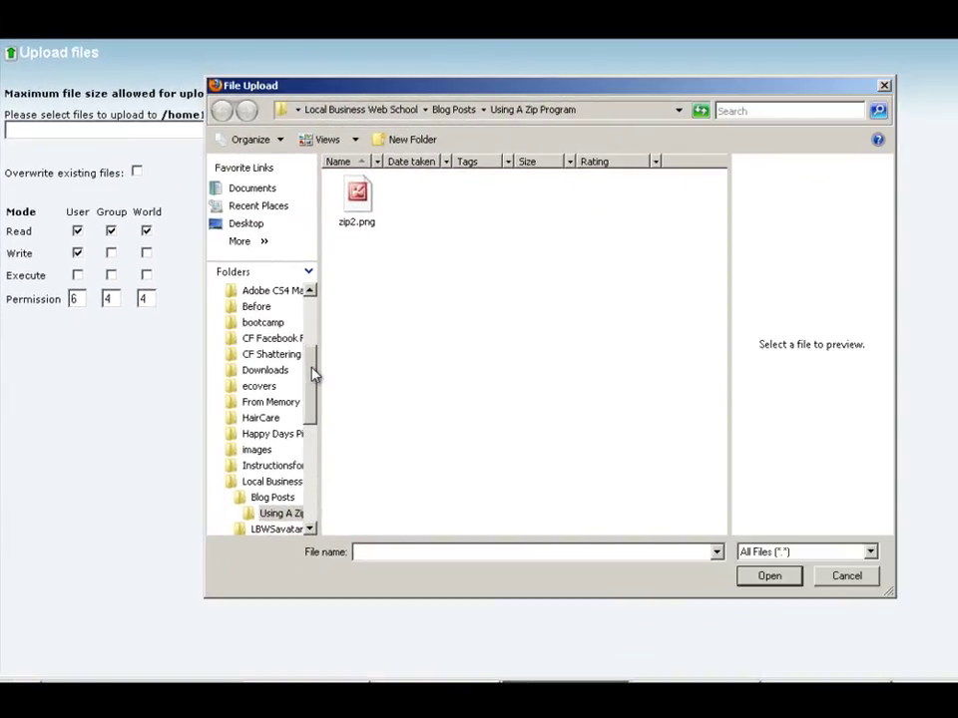
drag(315, 374, 316, 353)
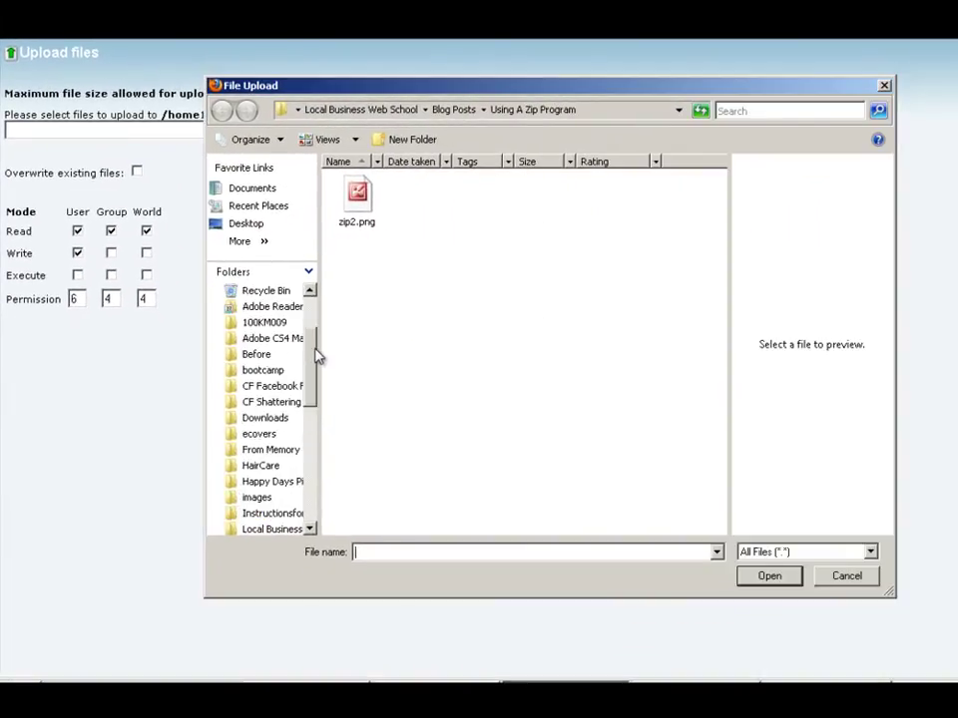
click(248, 224)
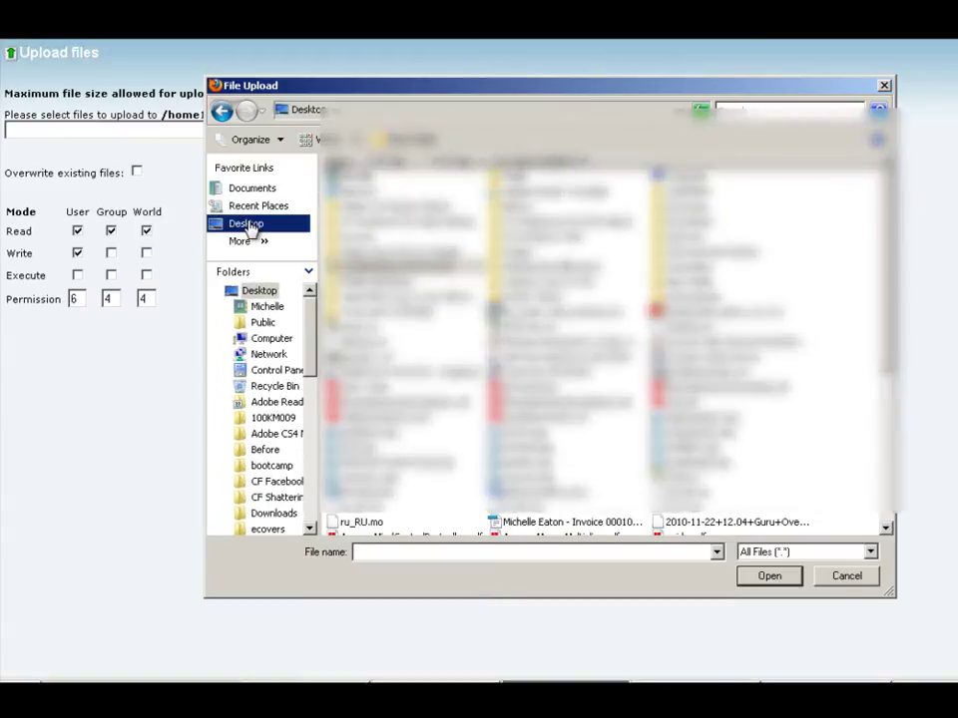
scroll(916, 511, down, 15)
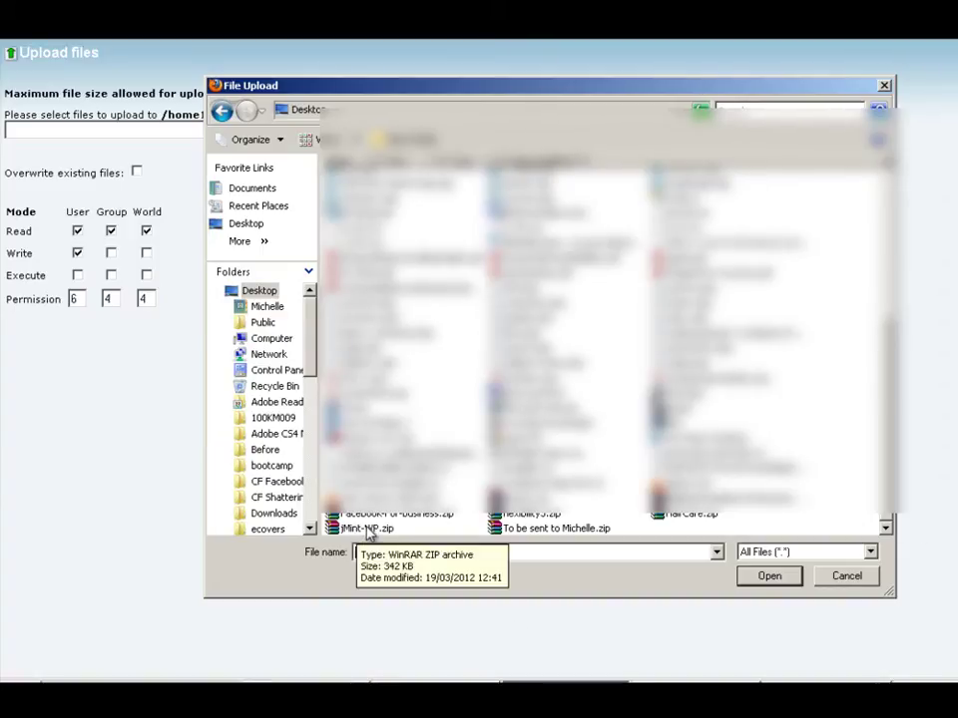
click(383, 531)
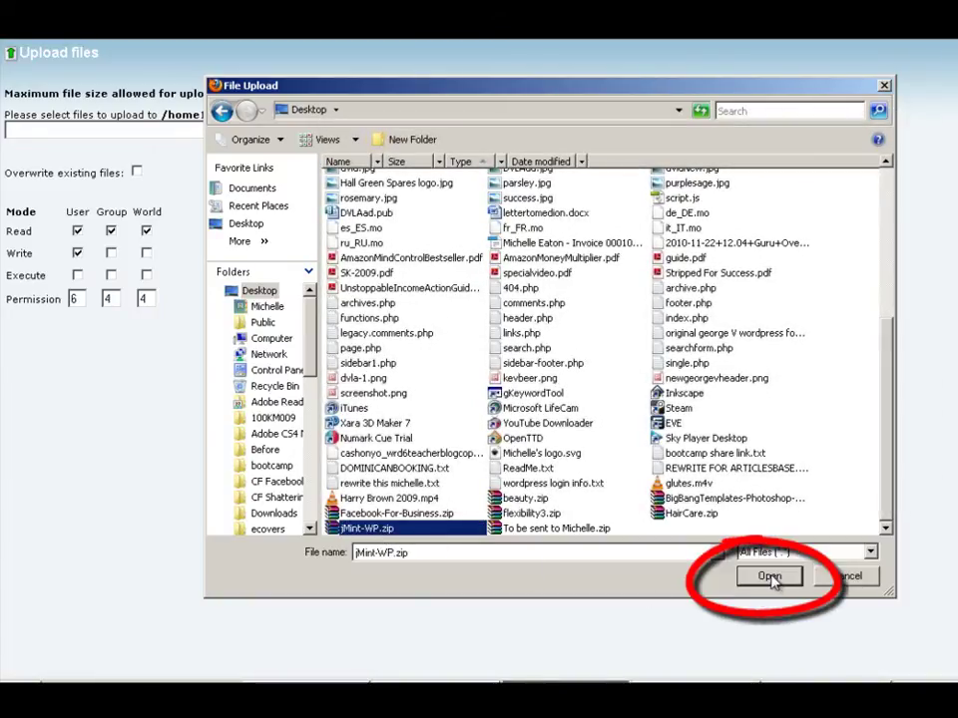
click(770, 577)
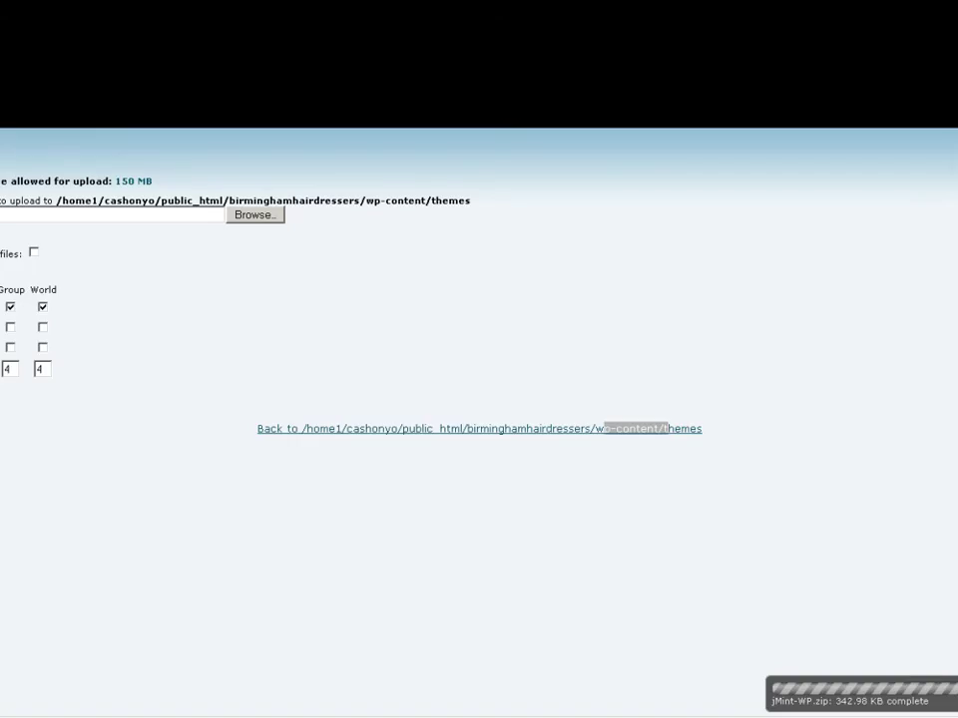
- Close the upload page, reload the themes listing and select jMint-WP.zip
click(653, 125)
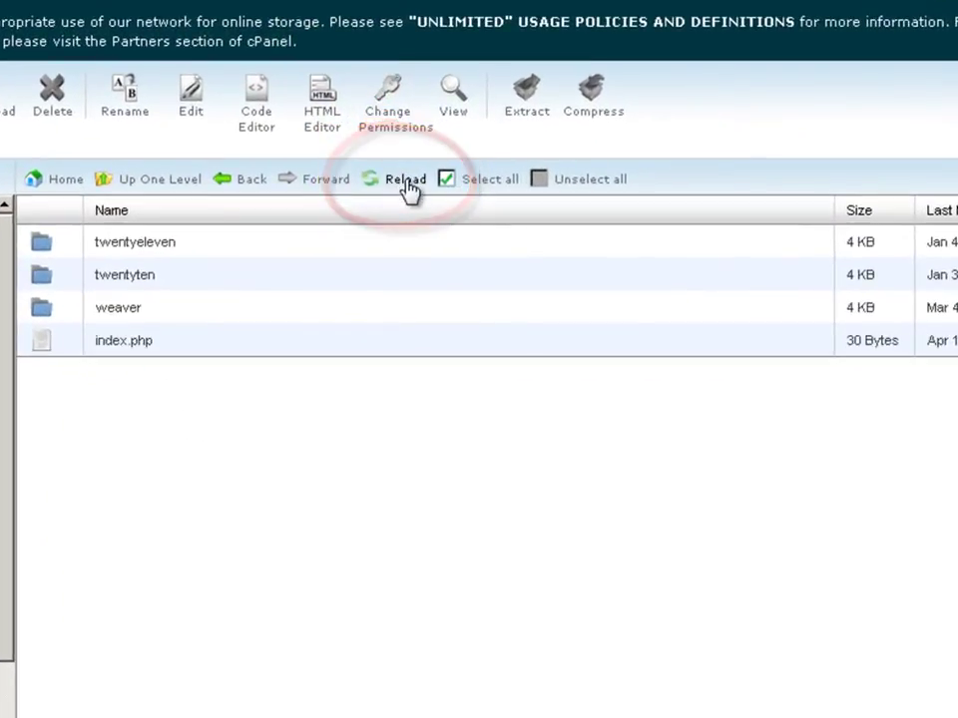
click(406, 182)
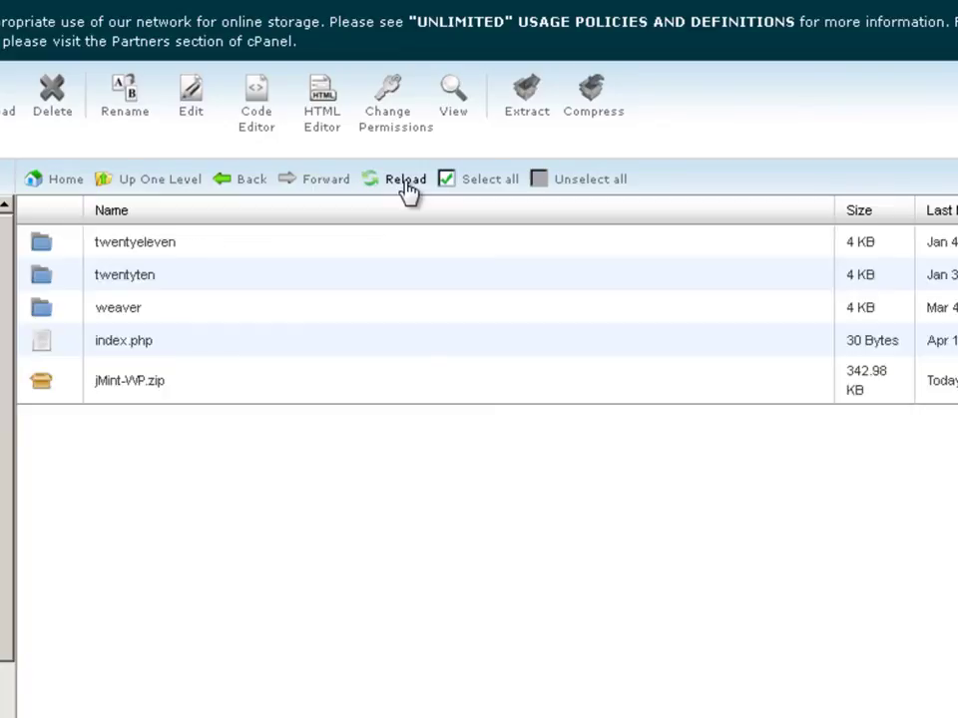
click(115, 389)
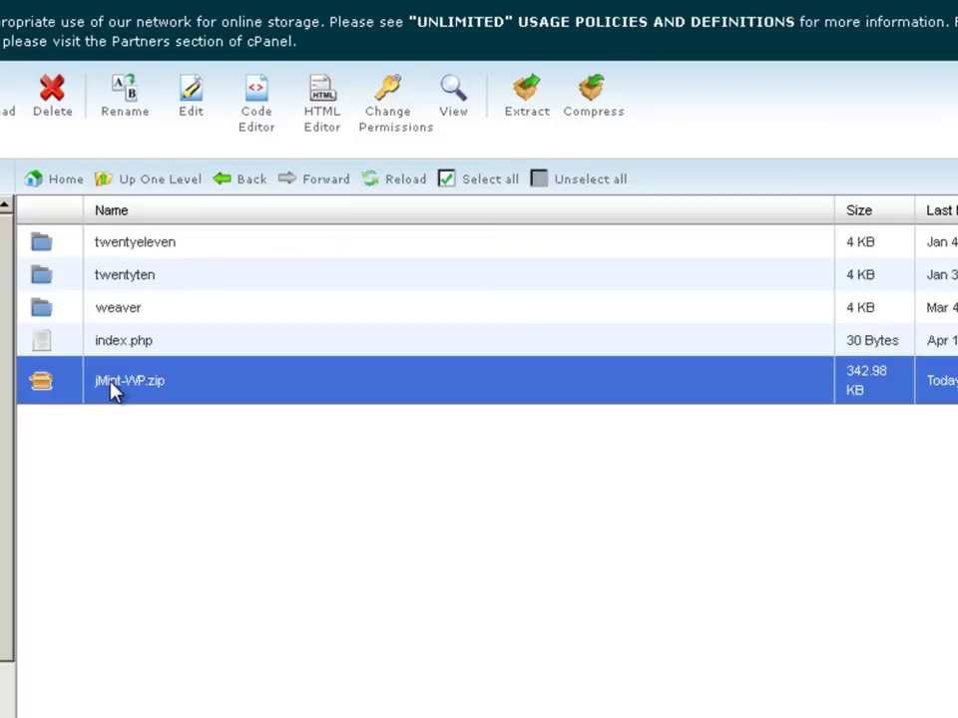
- Extract jMint-WP.zip into the themes folder and dismiss the extraction results
click(526, 113)
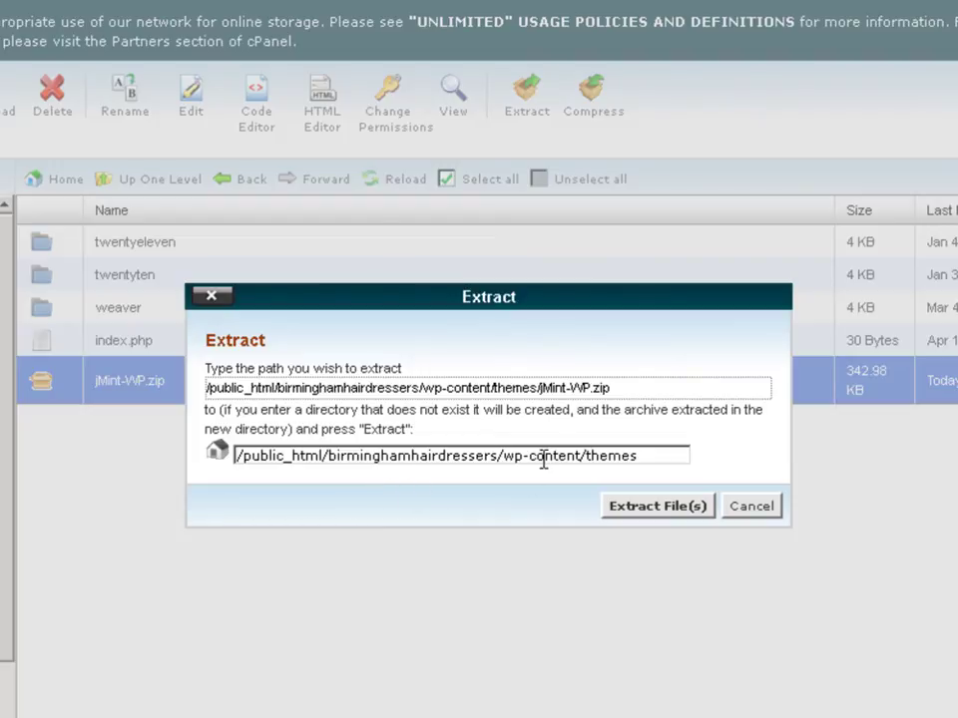
click(662, 509)
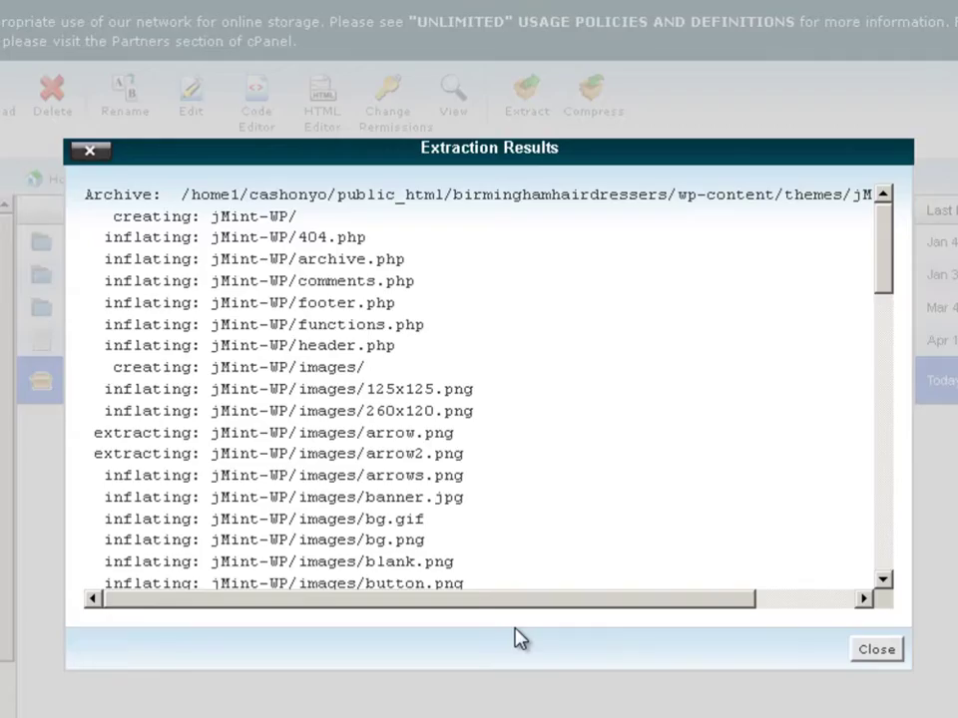
drag(884, 289, 924, 604)
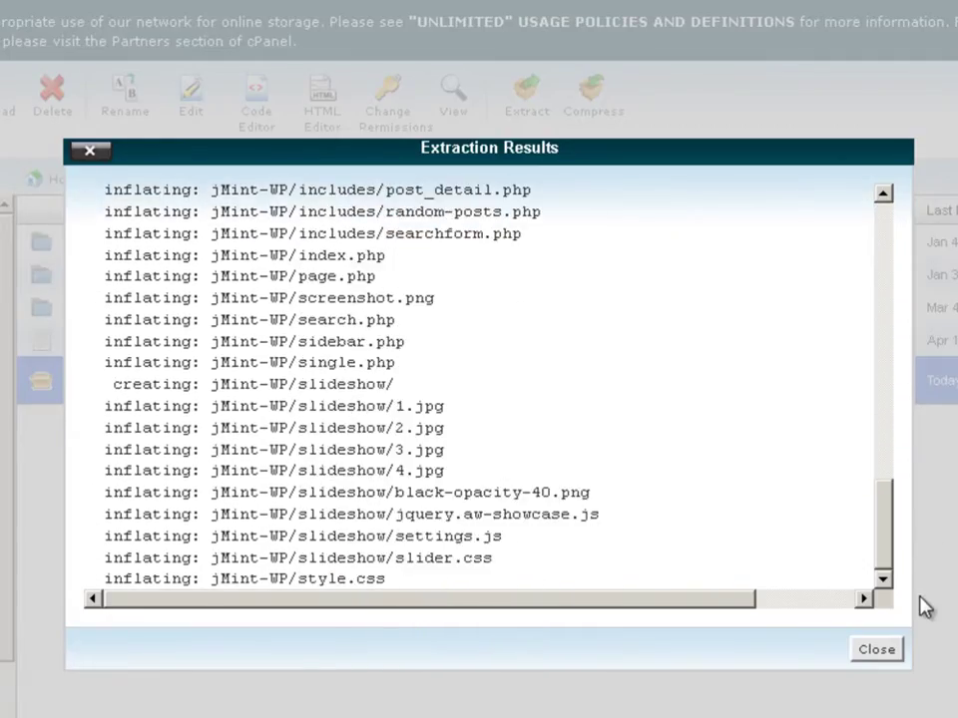
click(878, 651)
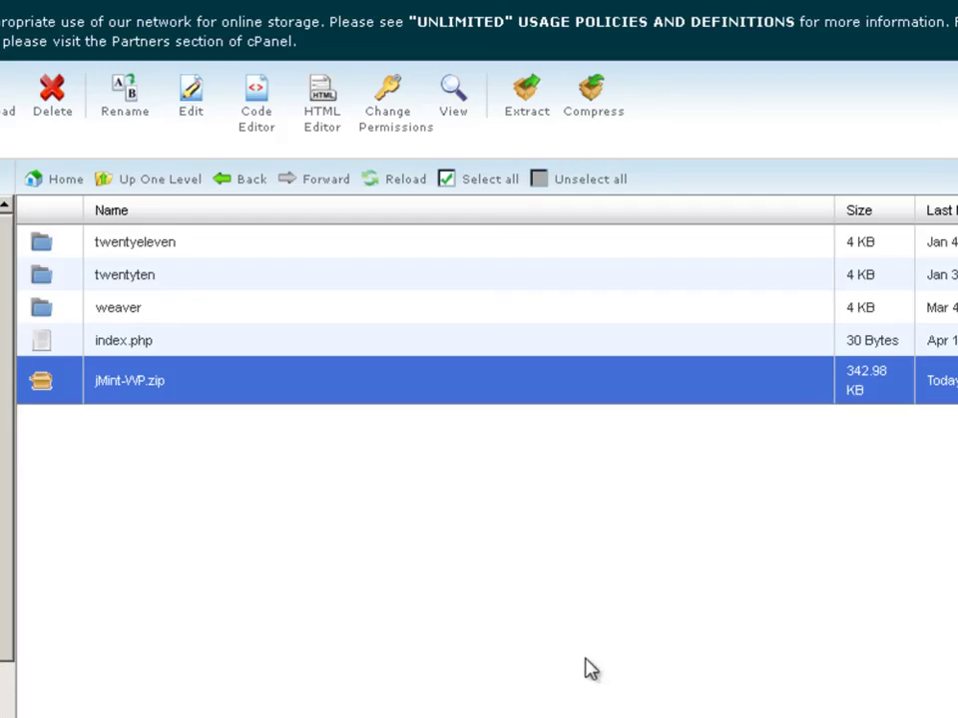
- Reload the listing, then delete the jMint-WP.zip archive
click(405, 181)
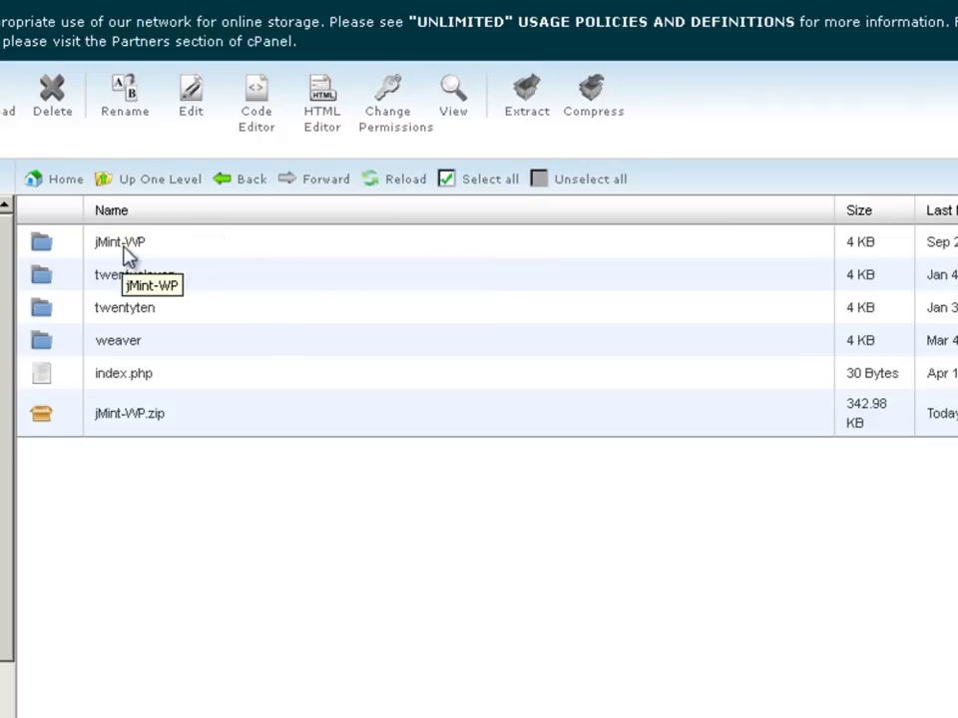
click(127, 426)
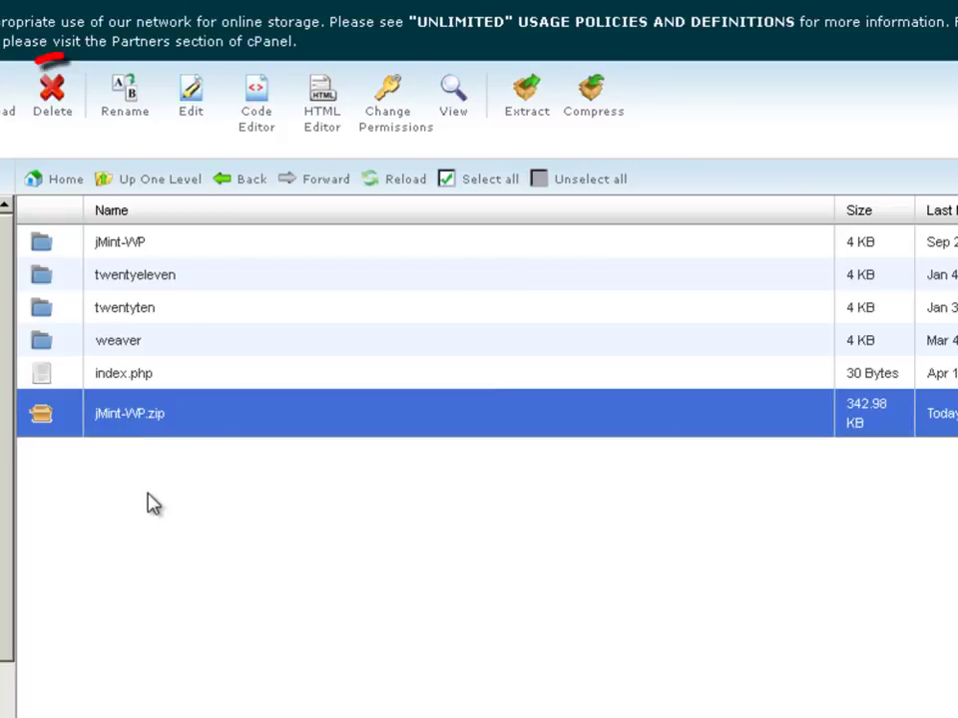
click(52, 111)
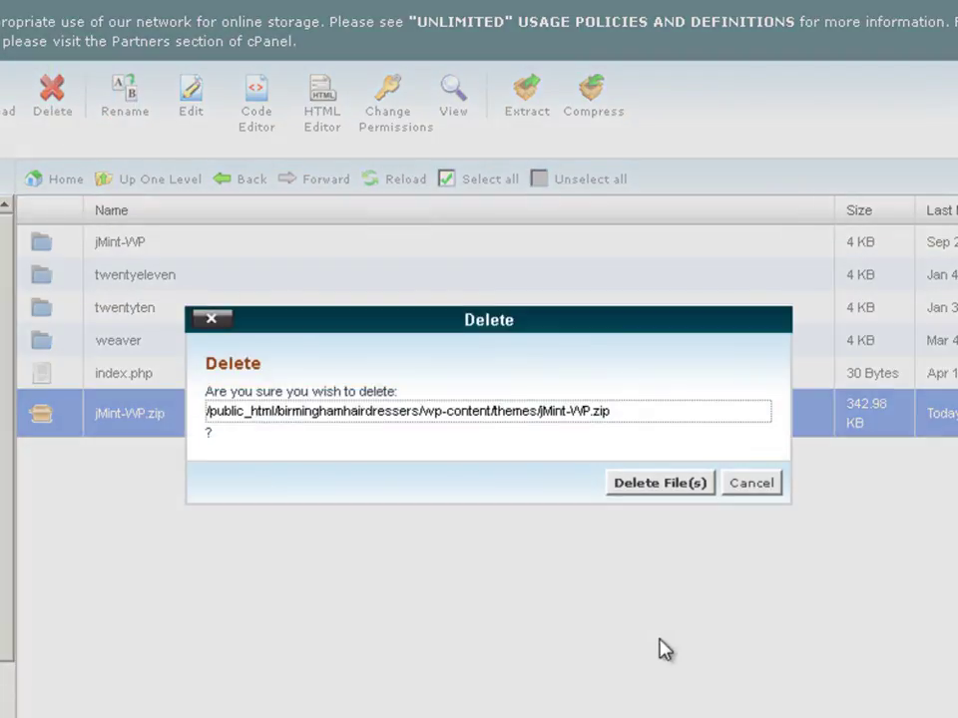
click(660, 488)
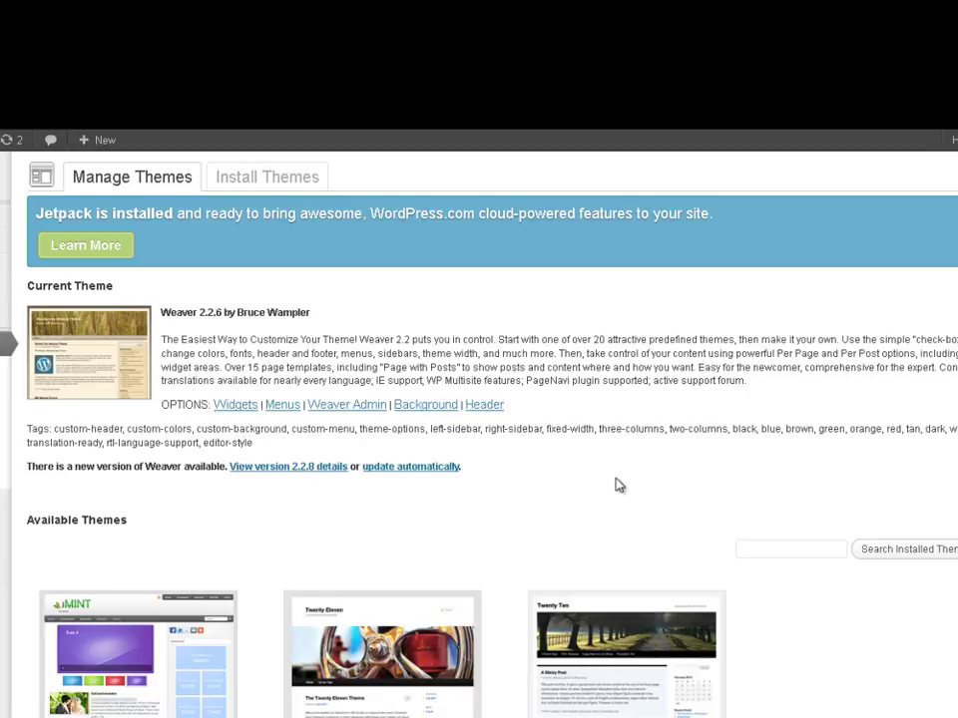
- Scroll the Manage Themes page, then visit the live blog in the jMint-WP theme
scroll(747, 382, down, 4)
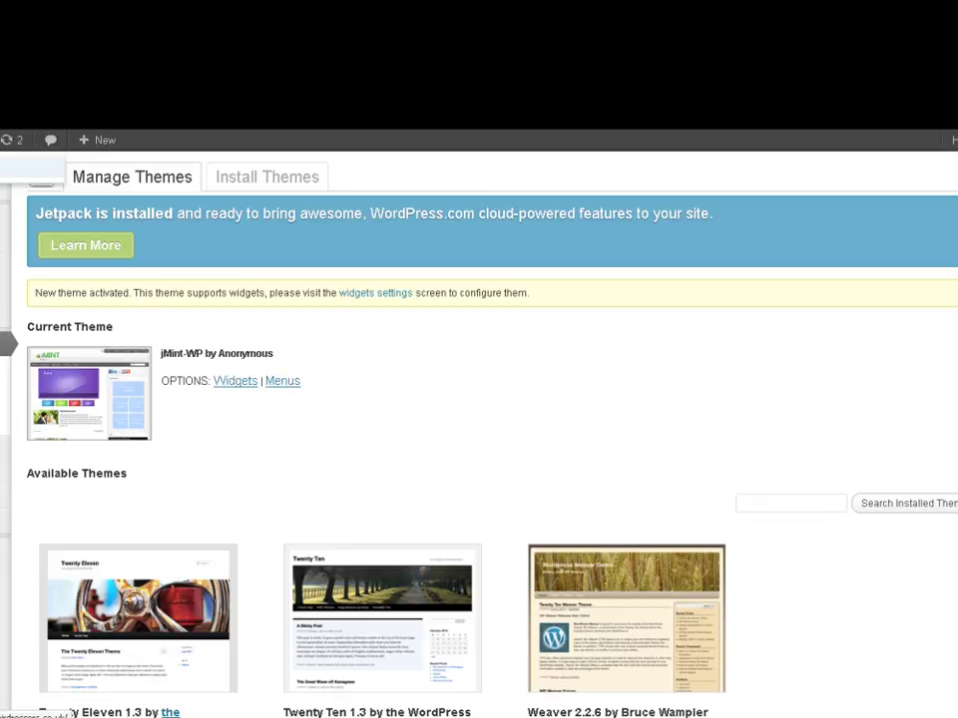
click(30, 172)
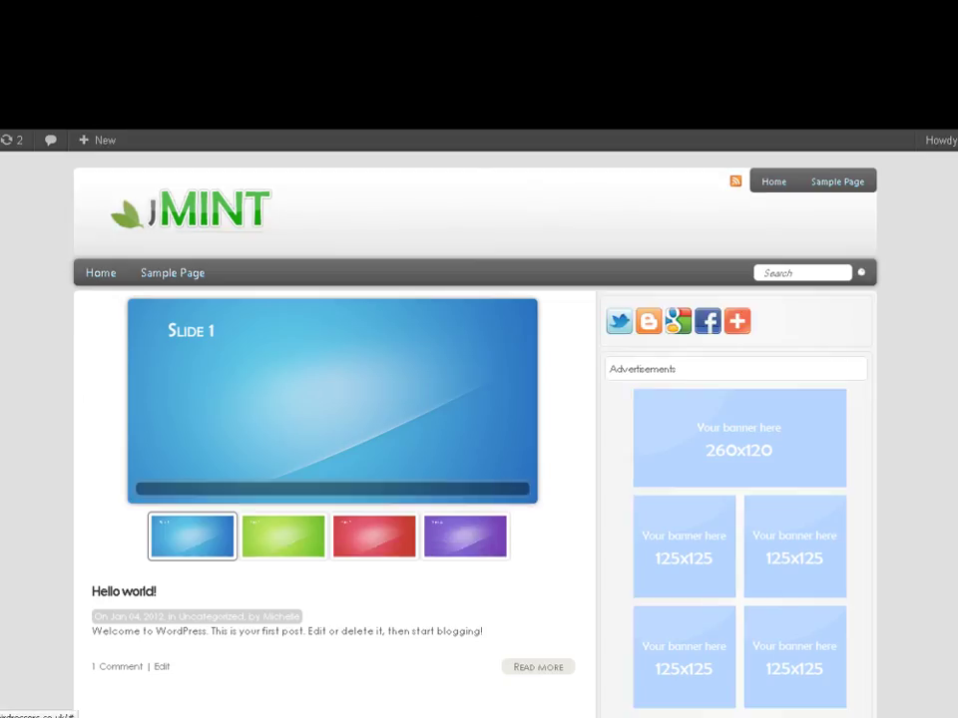
- Scroll down and back up the front page to review the jMint slider and banners
scroll(479, 430, down, 5)
scroll(479, 429, up, 5)
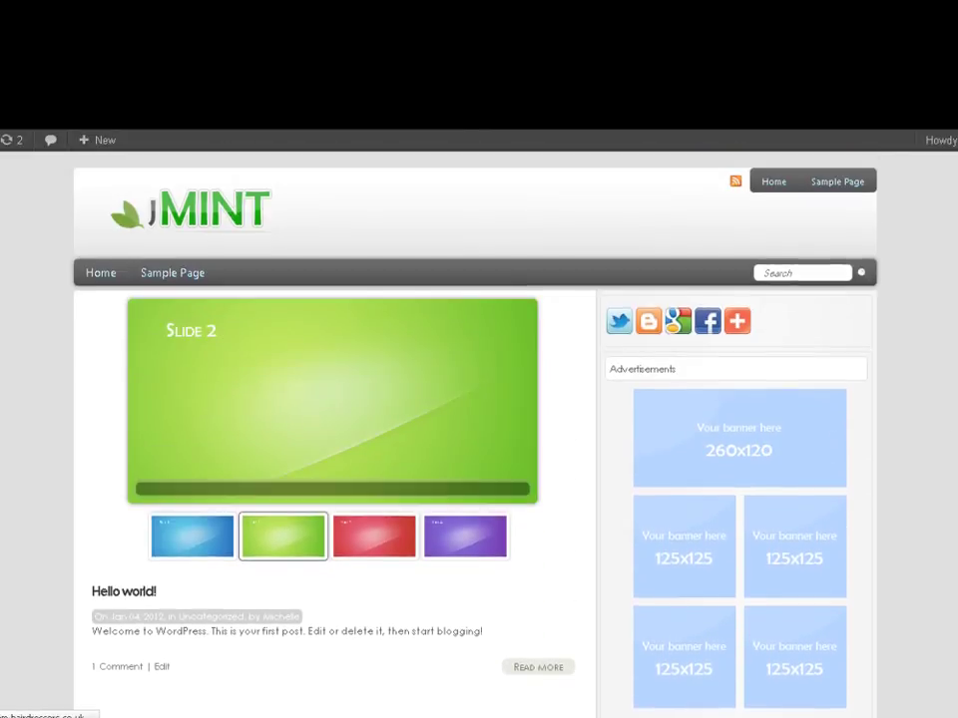